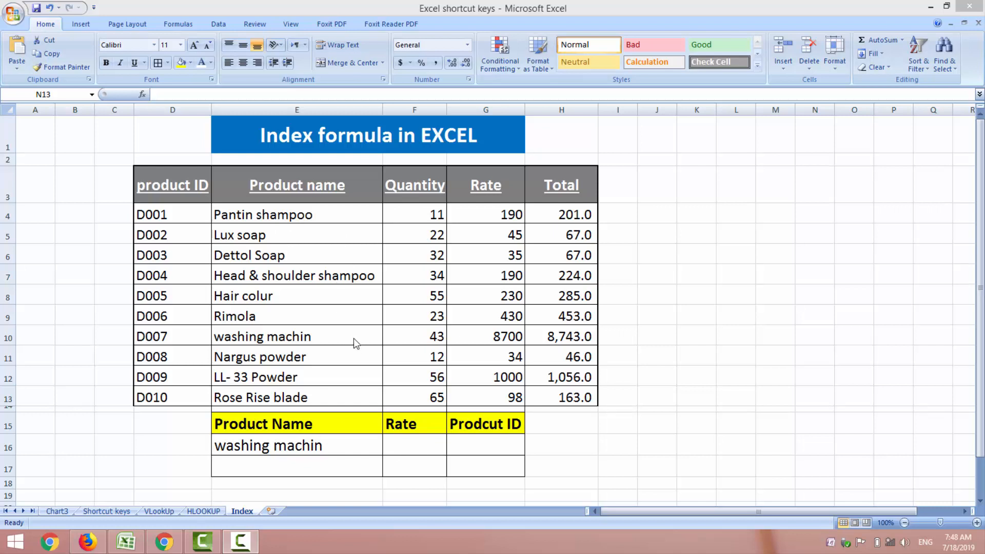
Try to look up the washing machin rate in F16 with =VLOOKUP(E16,D4:H13,4,0).
key("alt+Tab")
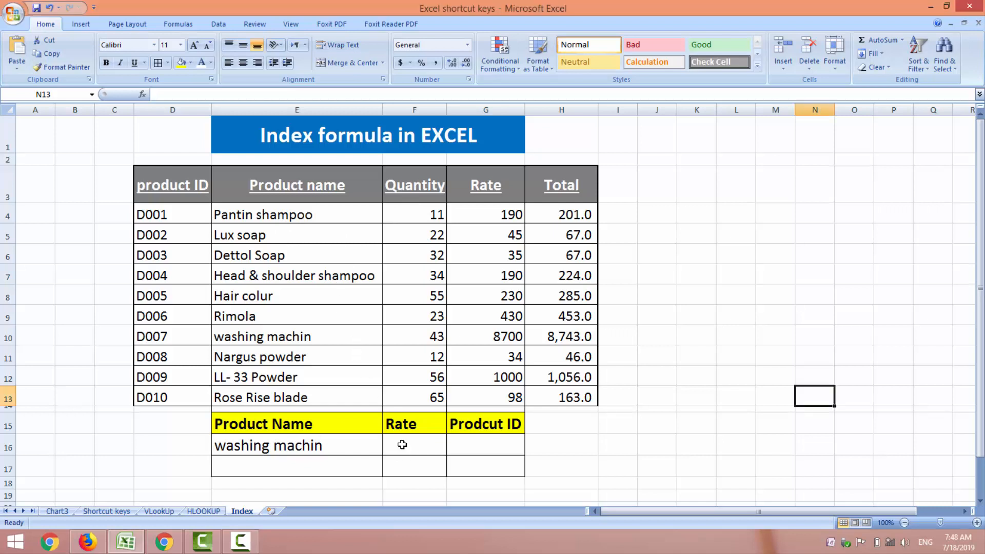
left_click(402, 444)
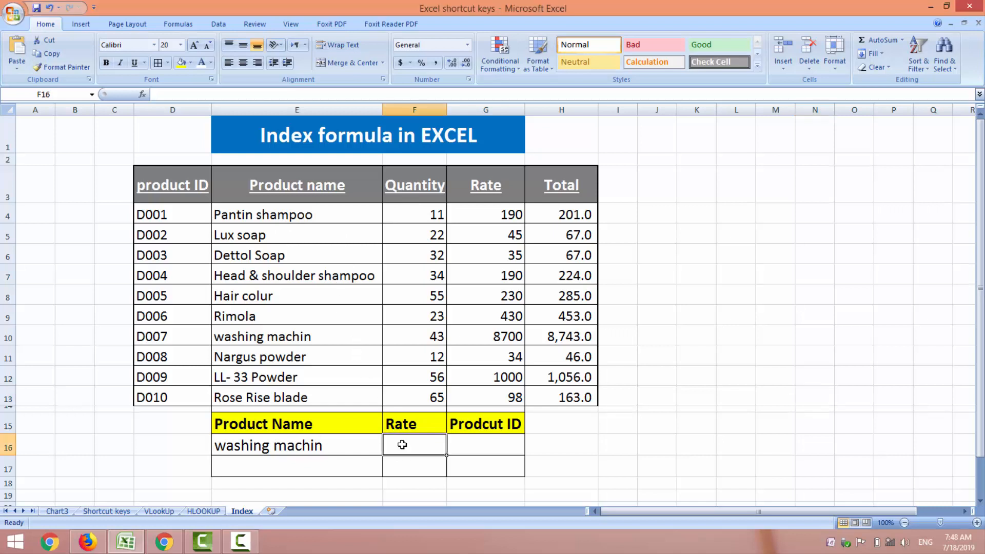
type("=")
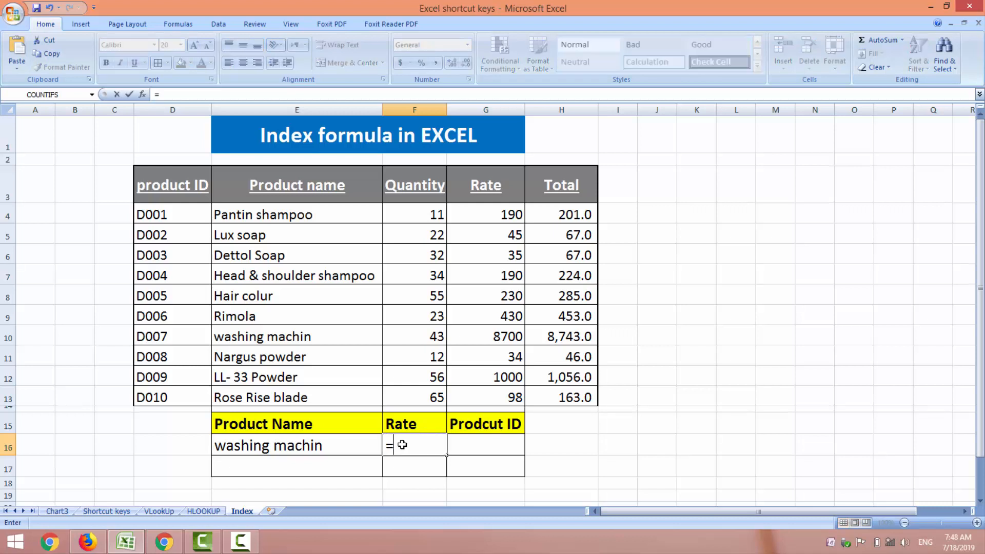
type("v")
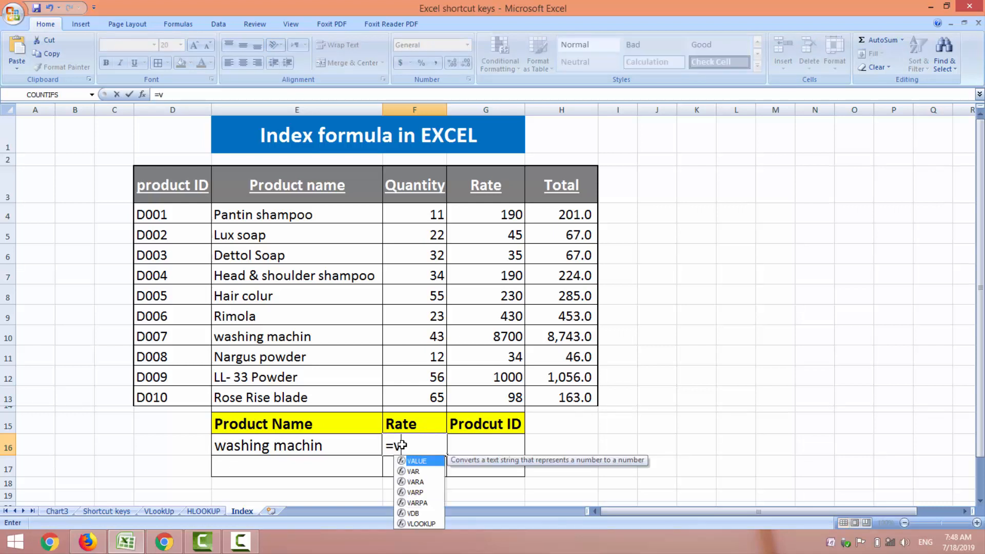
type("lookup(")
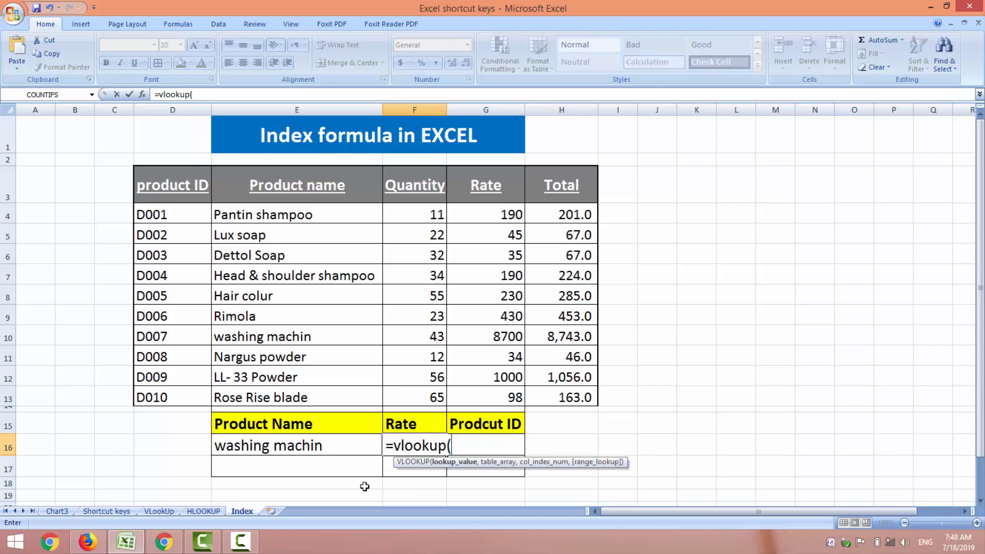
left_click(322, 445)
type(",")
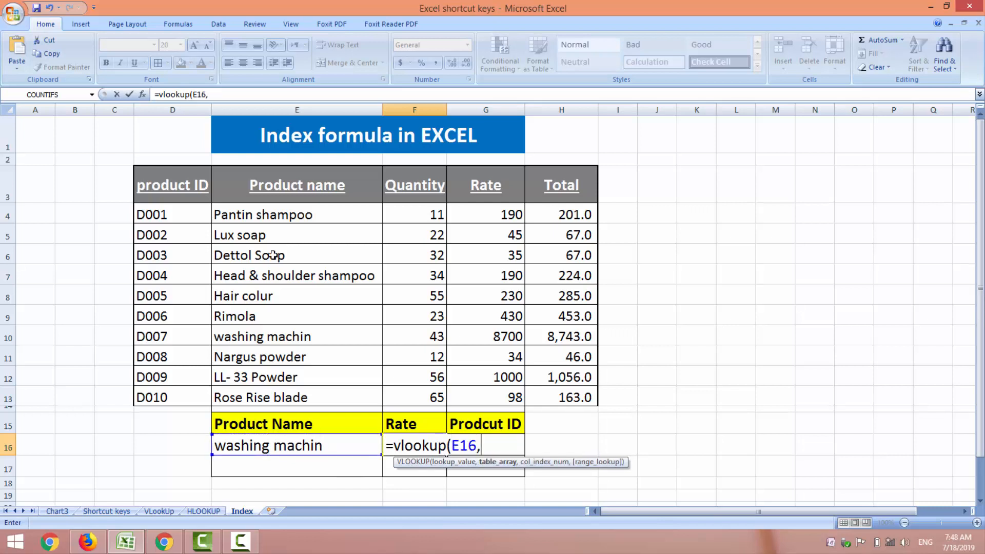
left_click_drag(186, 211, 551, 401)
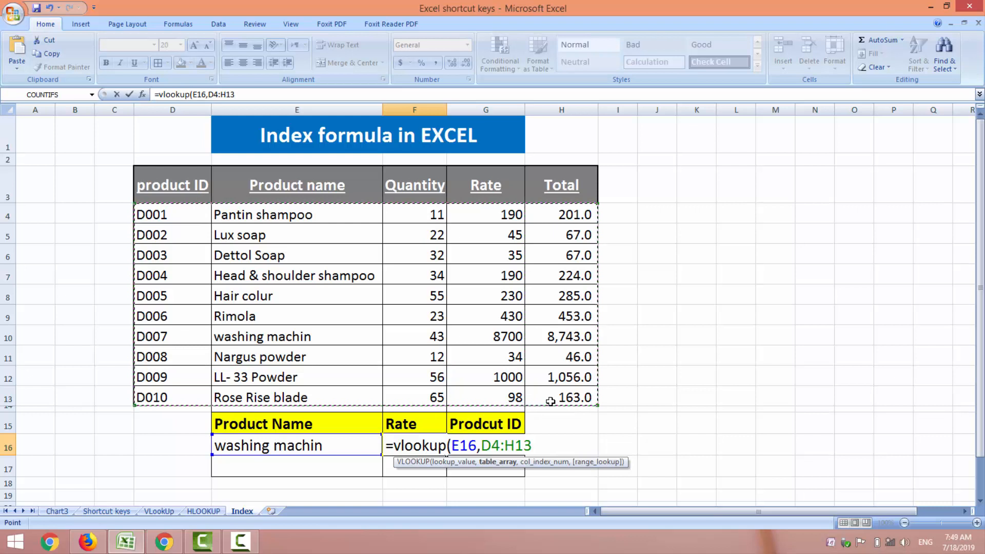
type(",")
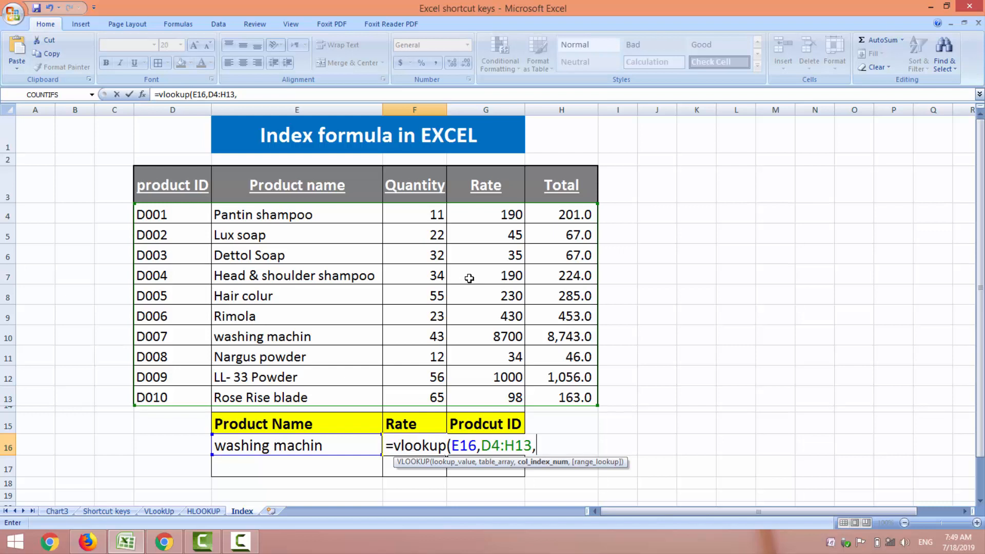
type("4,0")
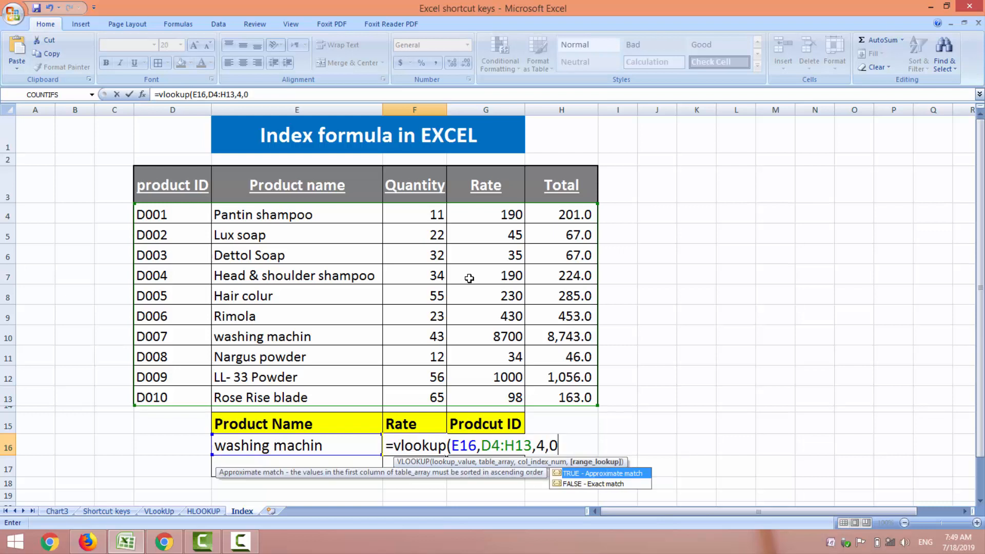
type(")")
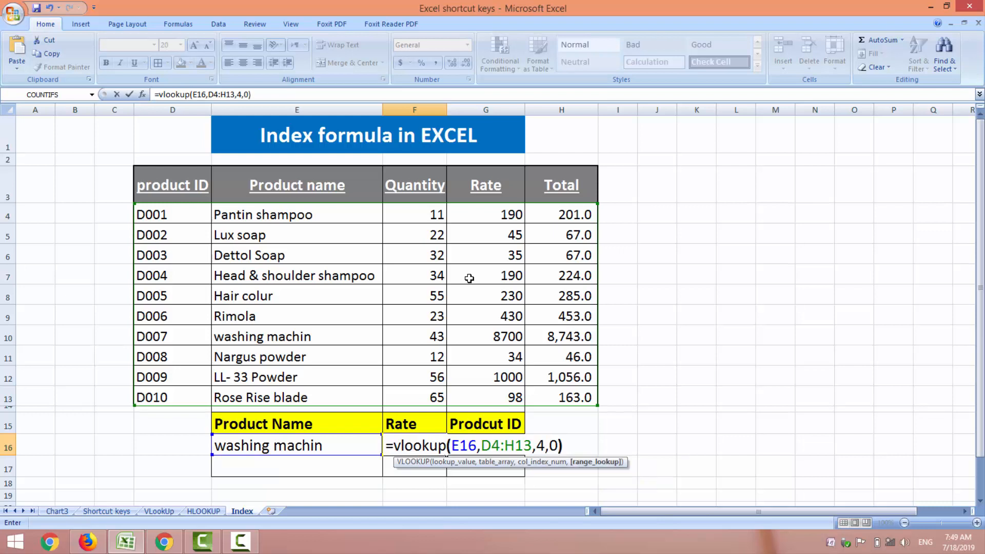
key("Return")
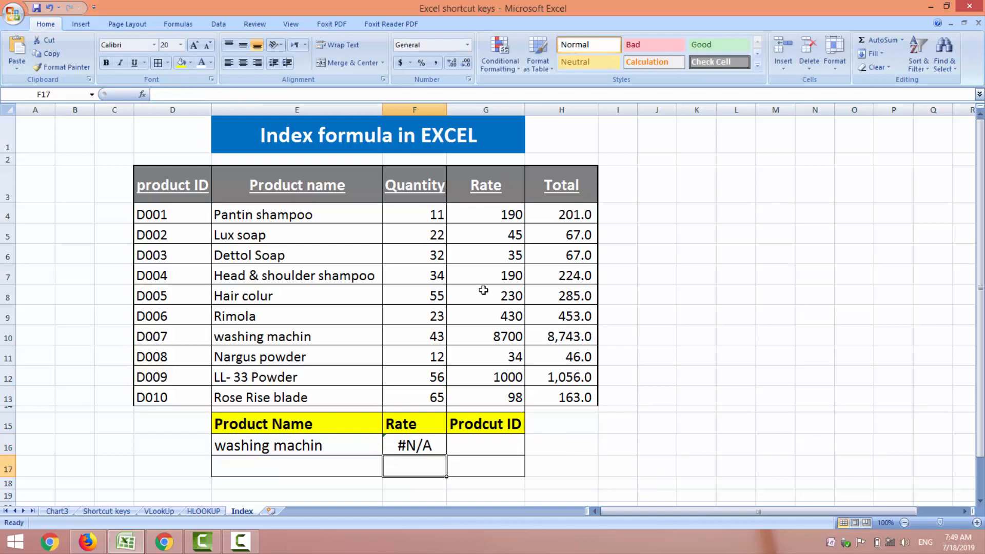
Review the arguments of the VLOOKUP formula in F16, then clear the cell.
left_click(411, 445)
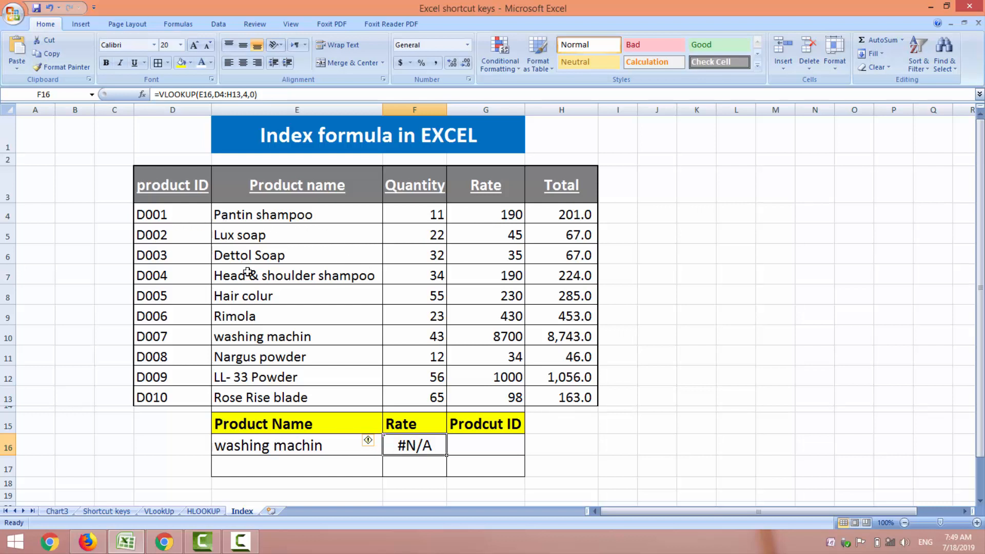
double_click(418, 444)
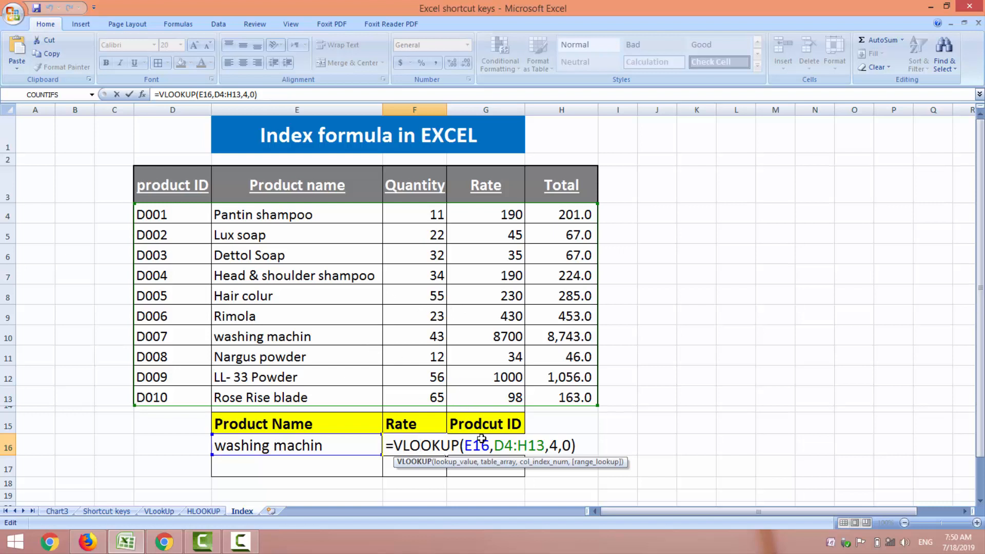
left_click(577, 445)
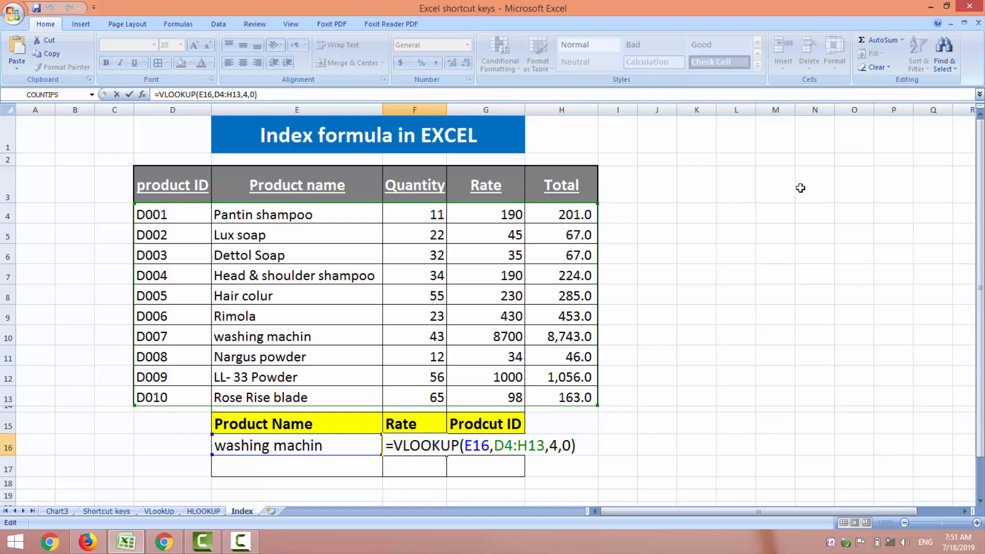
key("Escape")
left_click(334, 444)
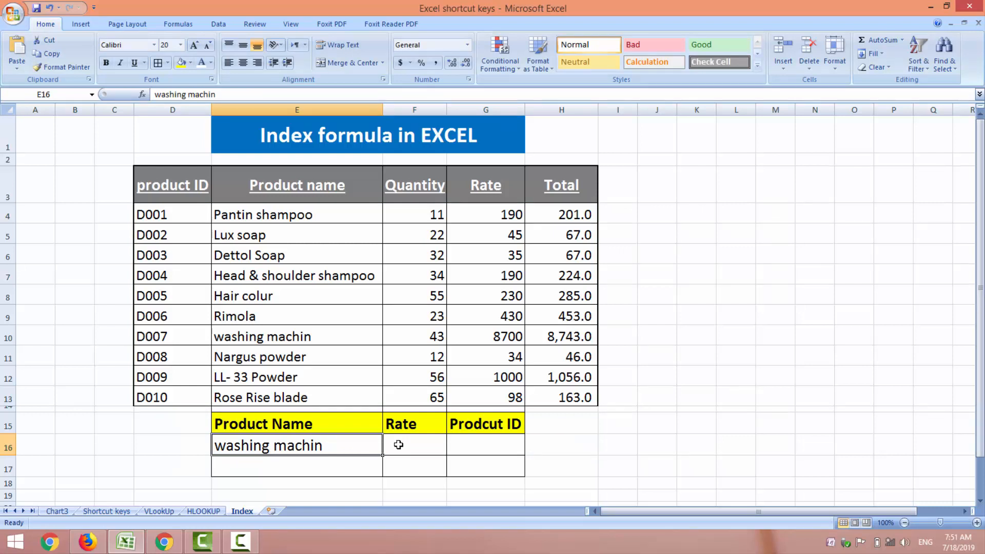
left_click(399, 444)
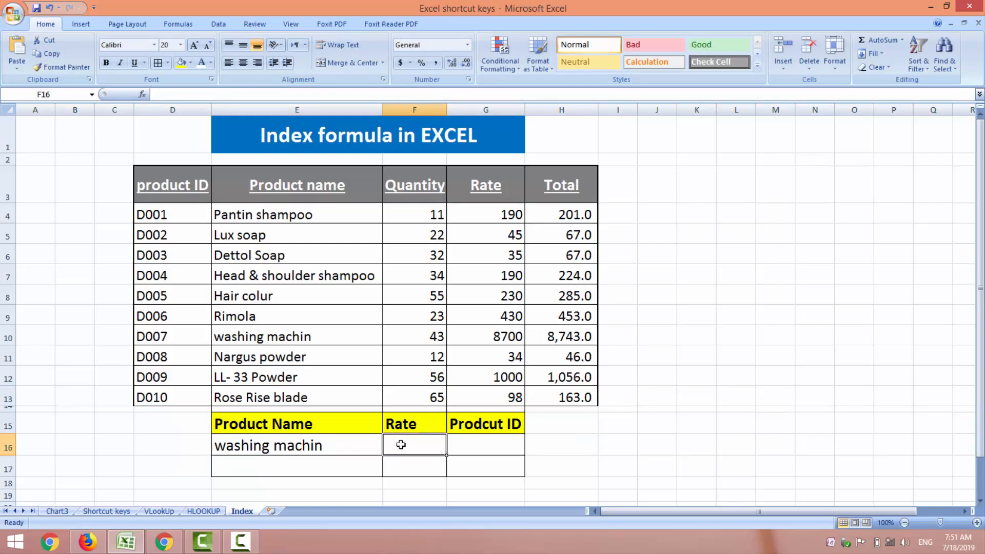
type("=")
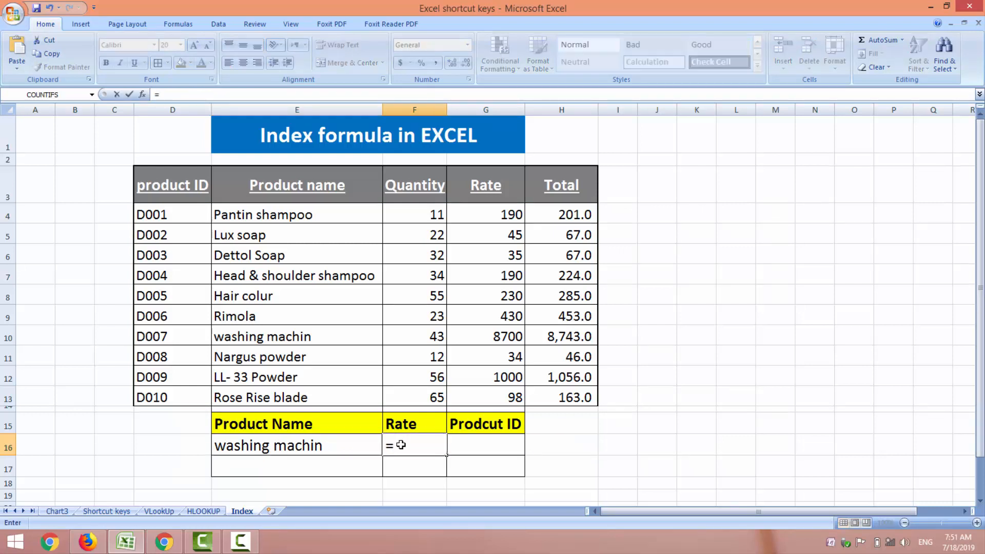
type("index")
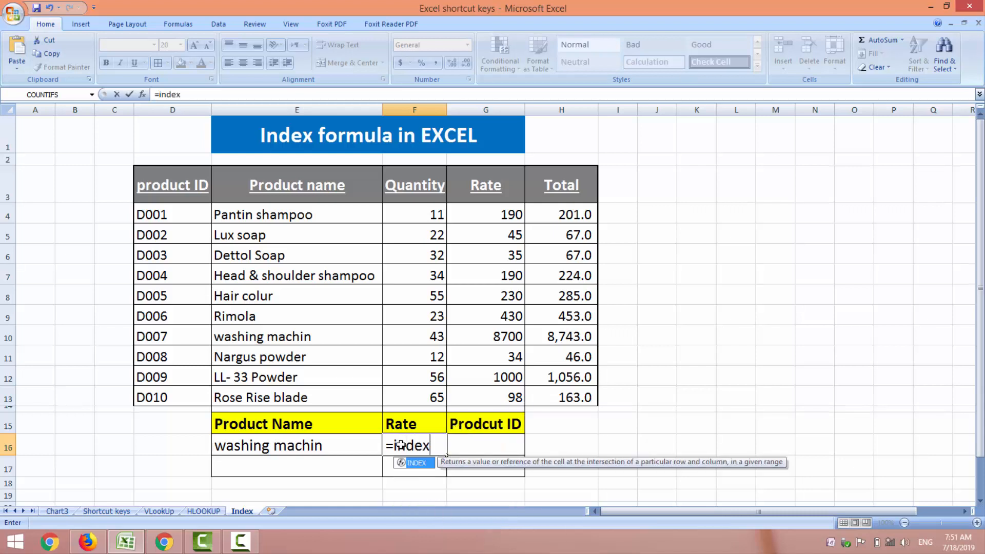
type("(")
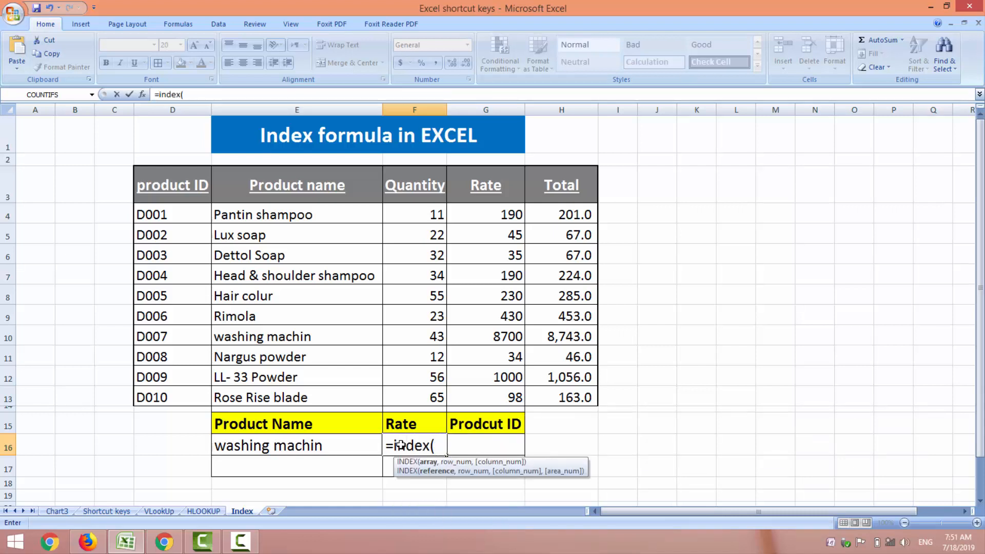
key("BackSpace")
key("BackSpace")
key("BackSpace")
key("BackSpace")
key("BackSpace")
key("BackSpace")
key("BackSpace")
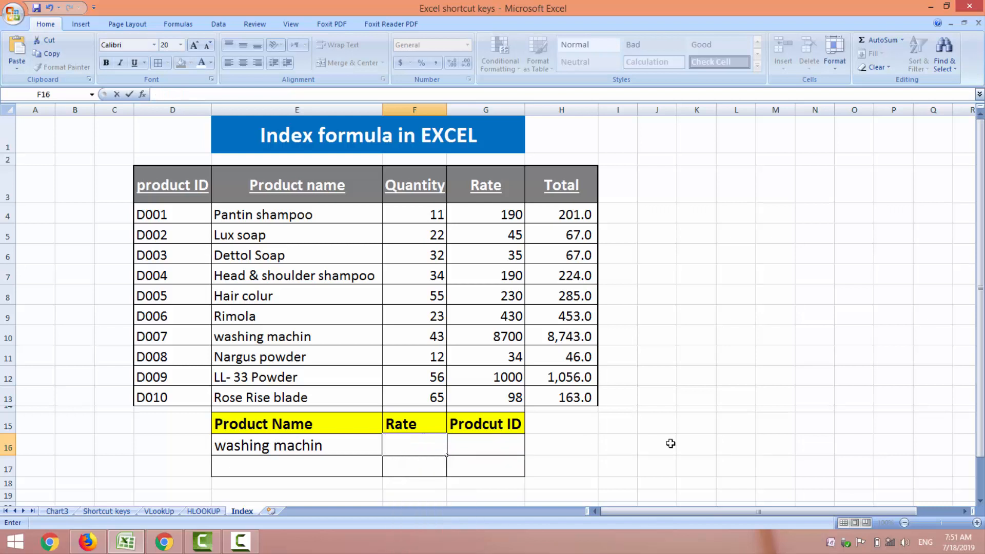
left_click(666, 443)
Return the washing machin rate in F16 with =INDEX(D3:H13,8,4), selecting the product table with its headers as the array.
left_click(424, 446)
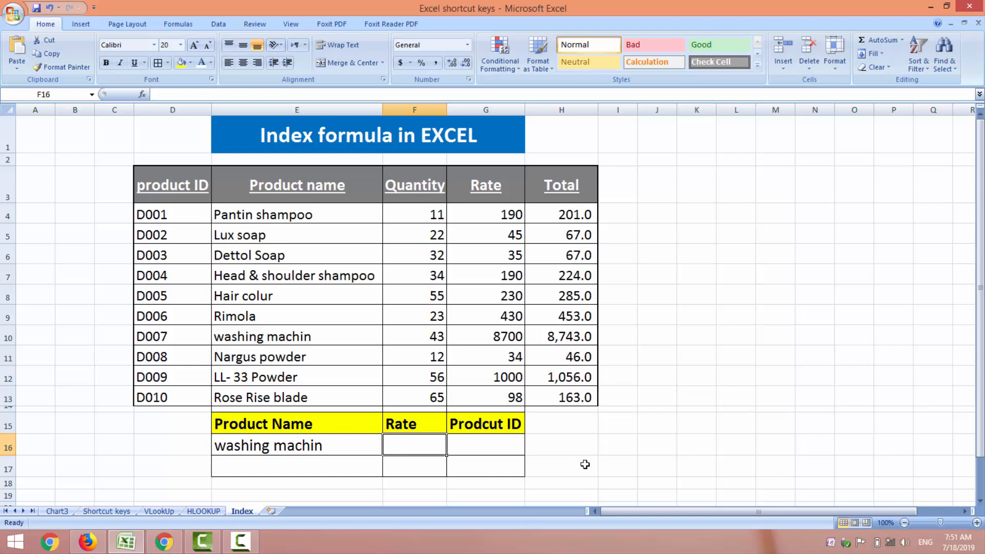
type("=")
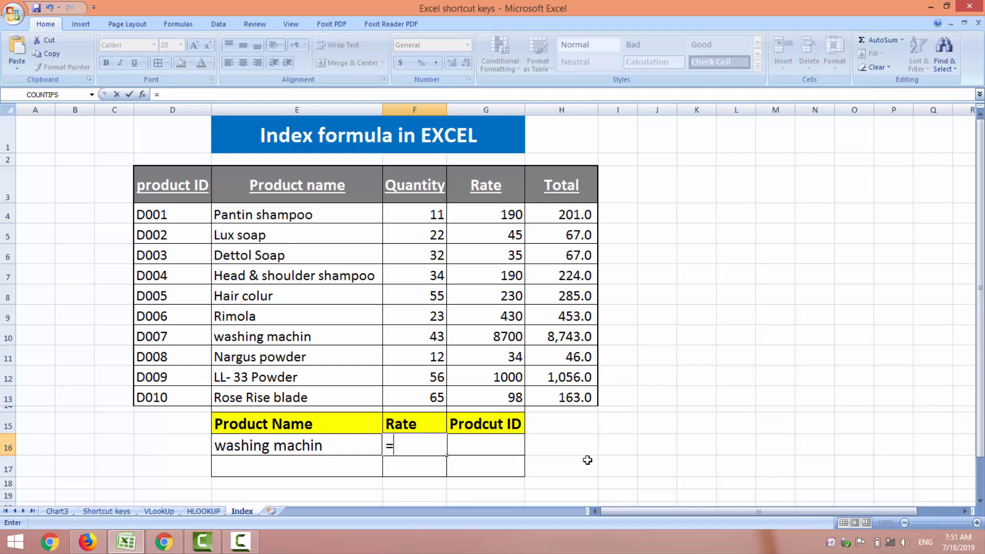
type("index")
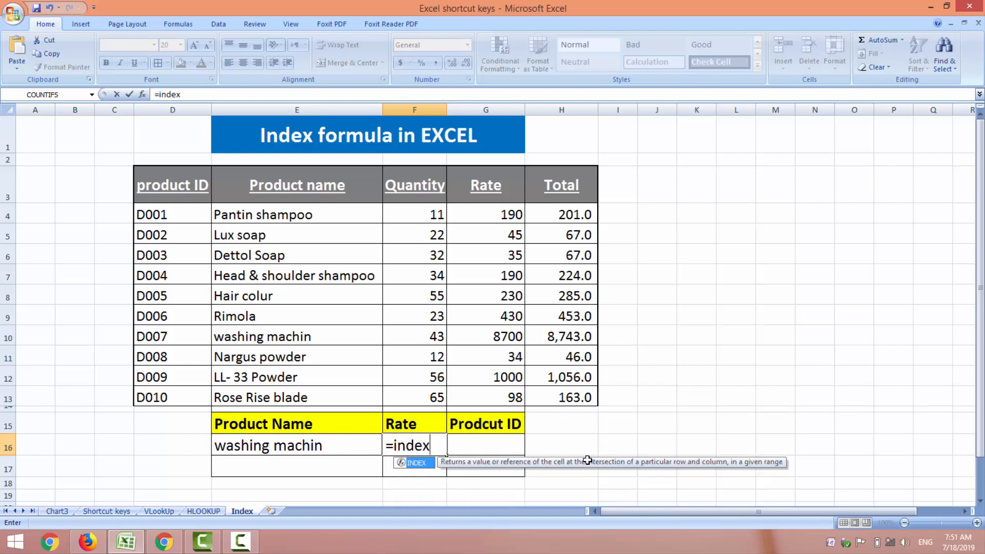
type("(")
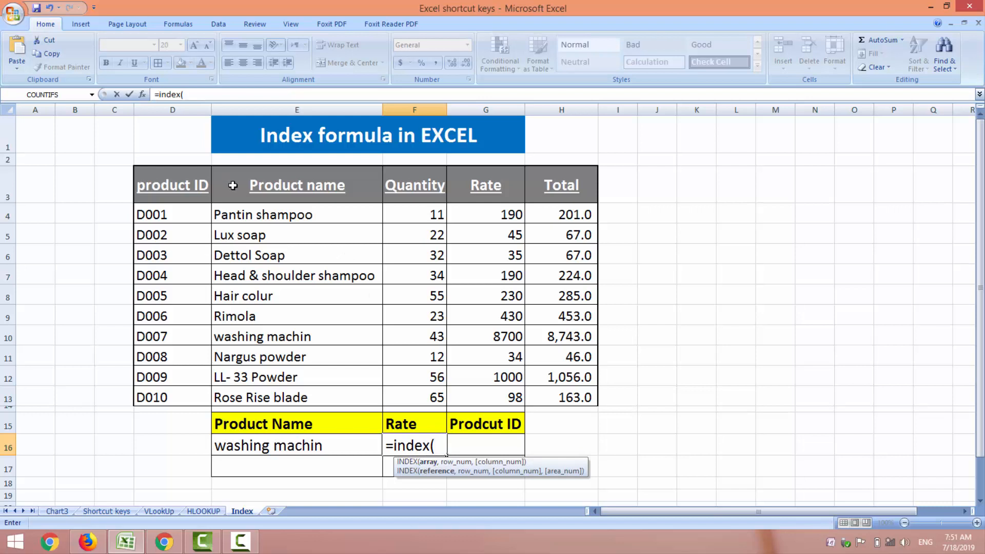
left_click(196, 189)
left_click_drag(196, 189, 550, 398)
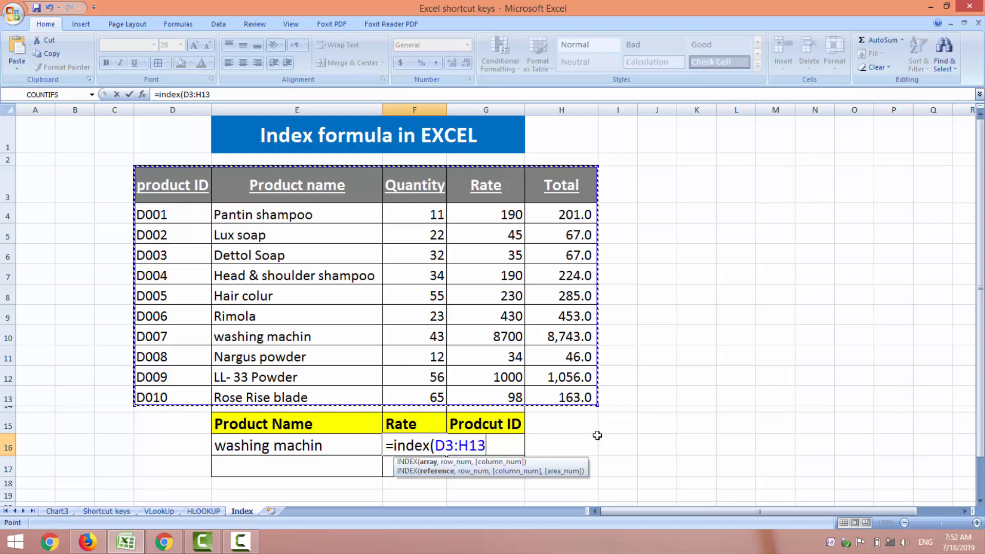
type(",")
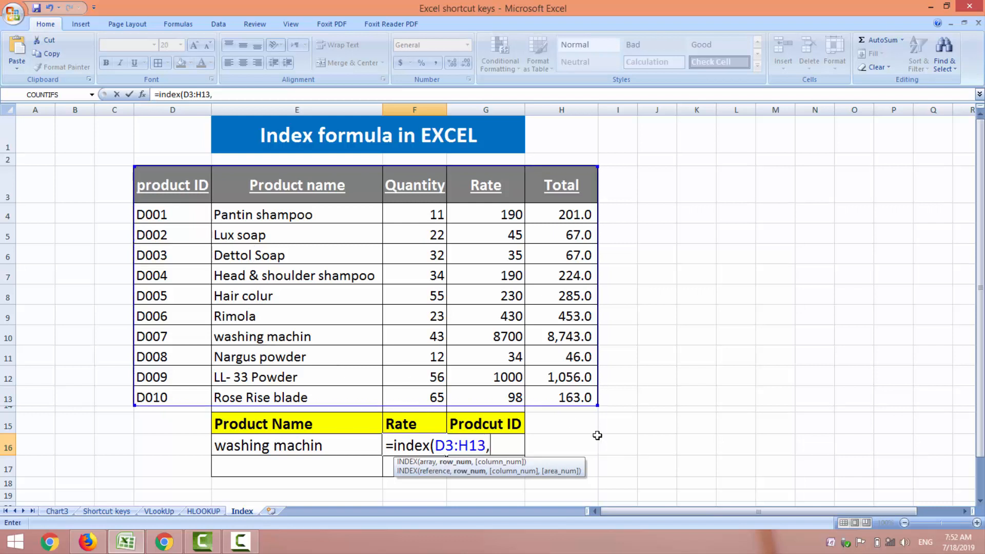
type("8,")
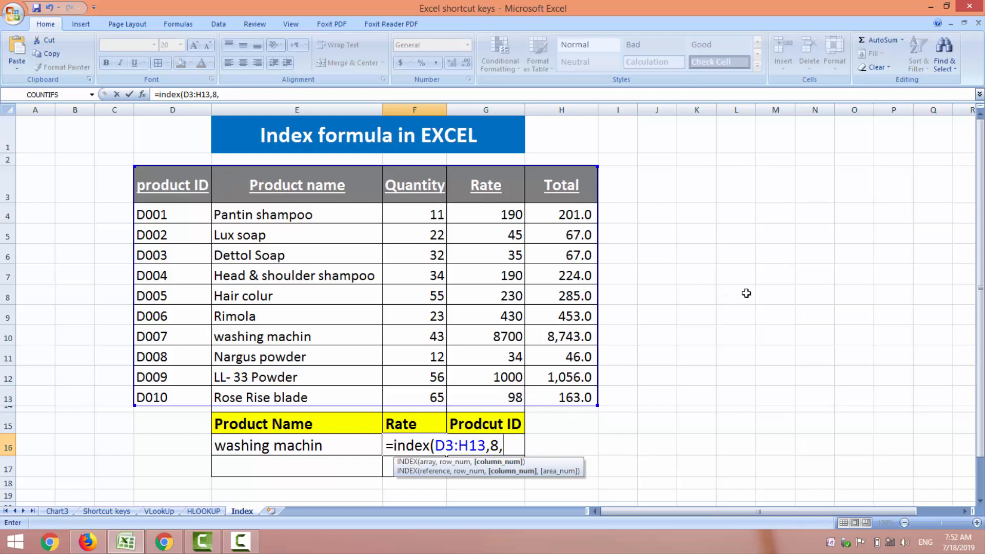
type("4")
type(")")
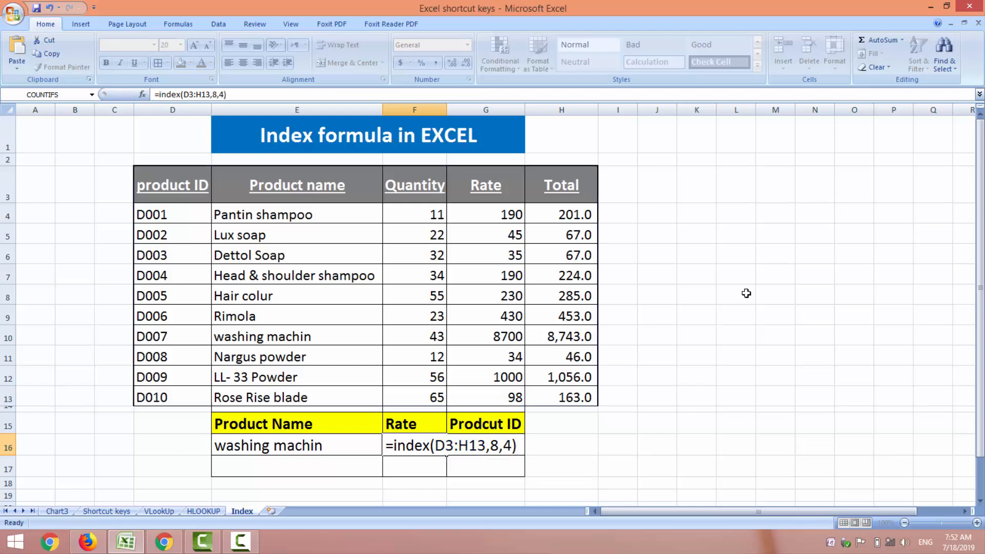
key("Return")
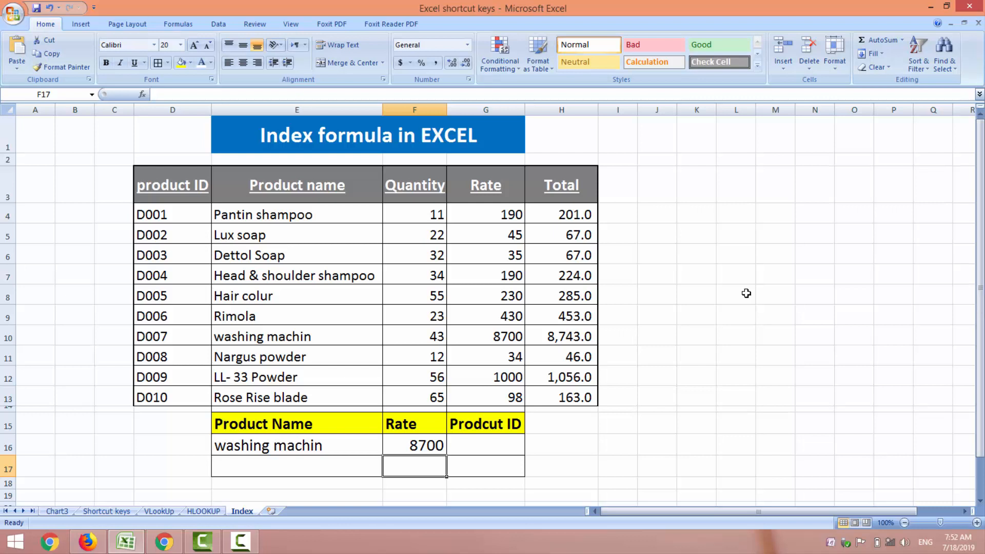
left_click(422, 445)
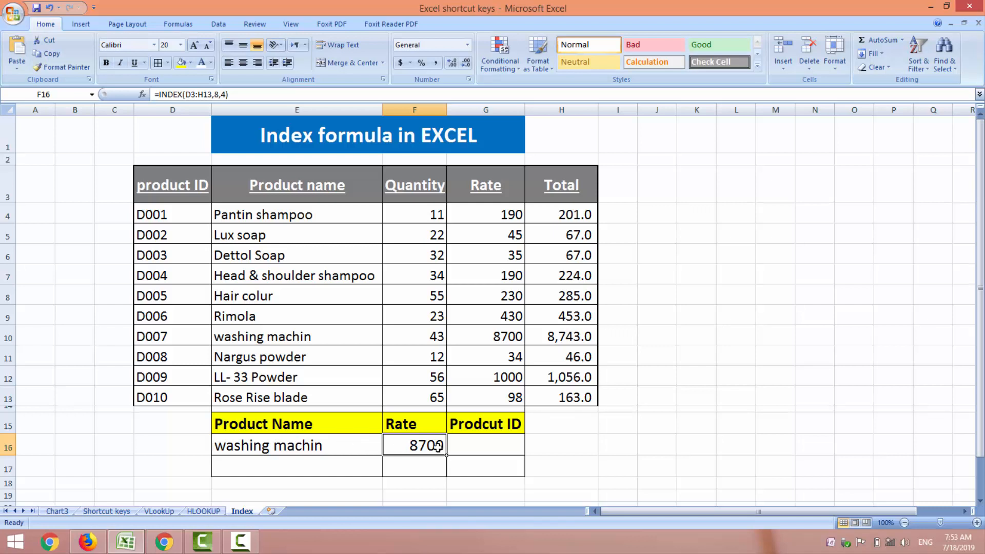
Replace the product name in E16 with "lux soap" to test whether the rate formula responds.
left_click(336, 449)
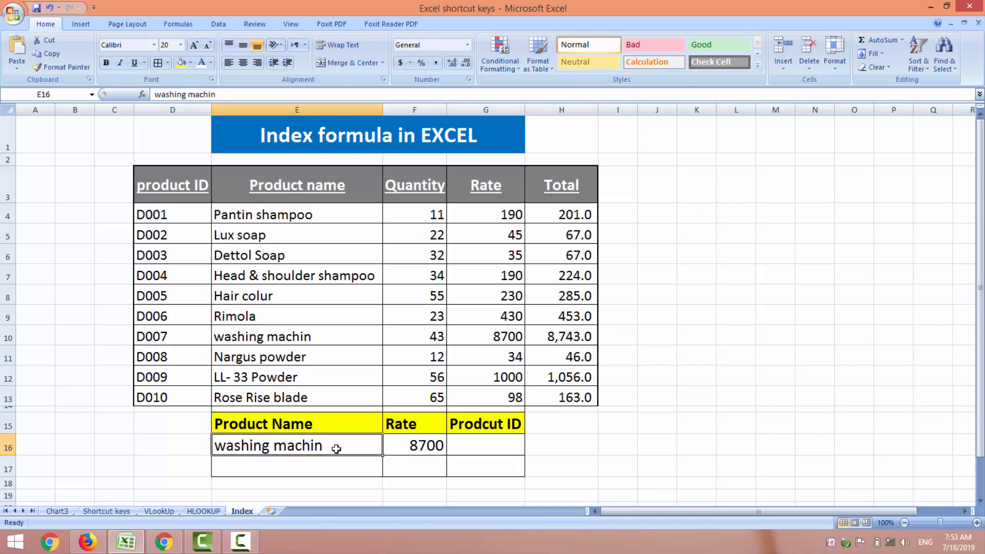
type("hair")
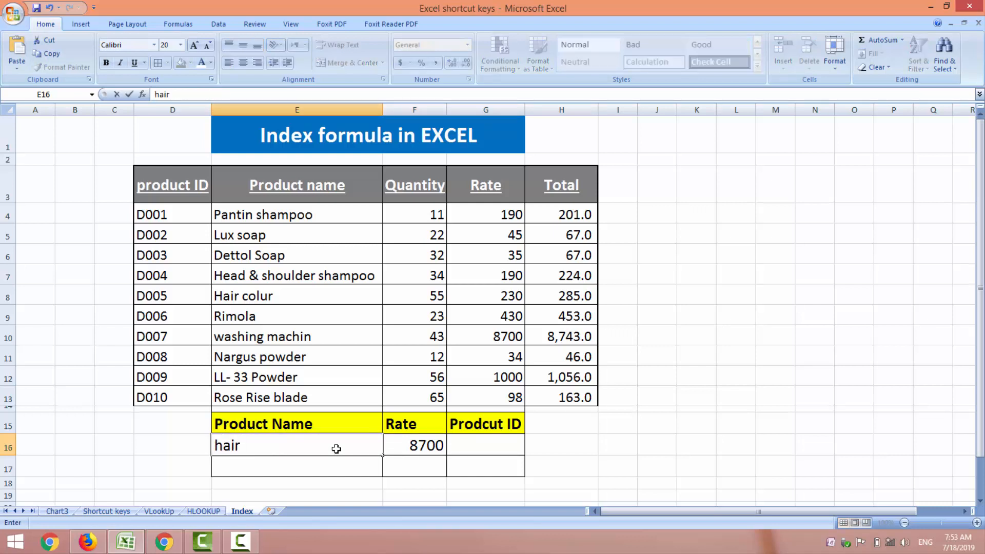
key("BackSpace")
key("BackSpace")
key("BackSpace")
key("BackSpace")
type("lux soap")
key("Tab")
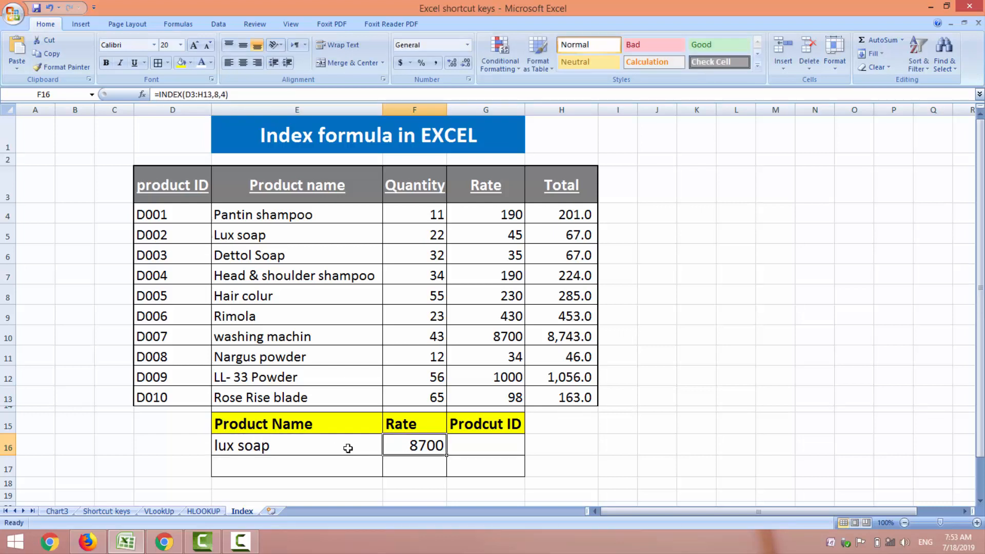
Replace the product name in E16 with "hair colour" to test the rate formula with another product.
left_click(279, 449)
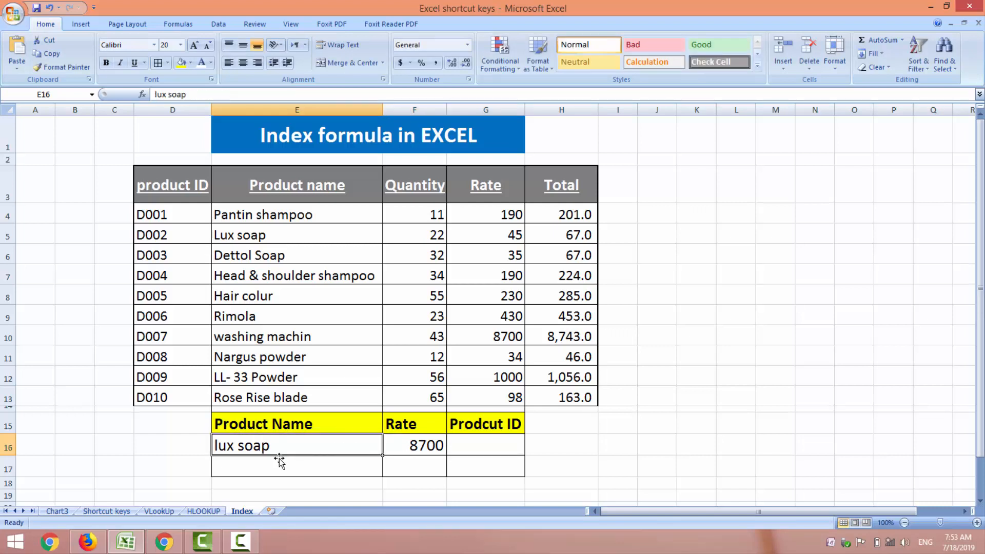
type("hao")
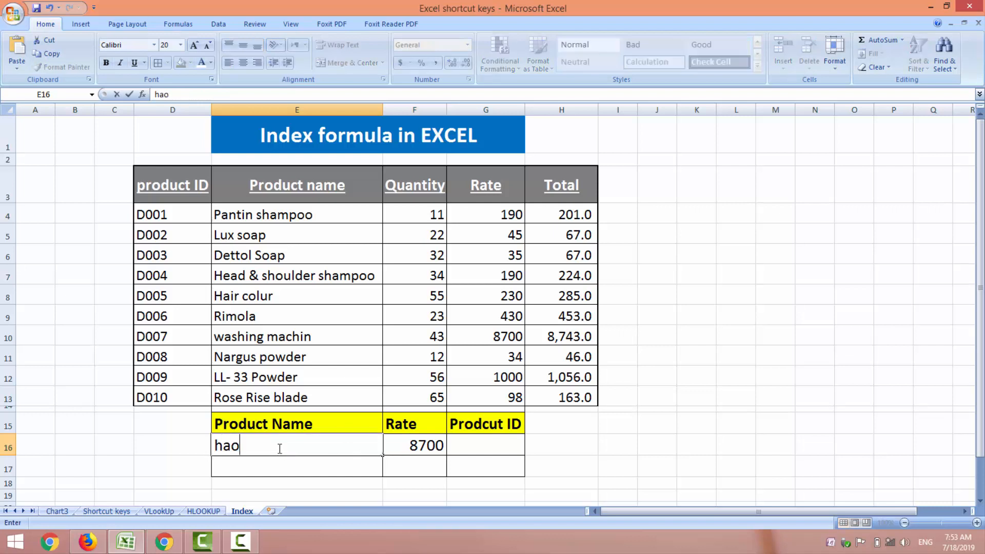
key("BackSpace")
type("ir colour")
key("Tab")
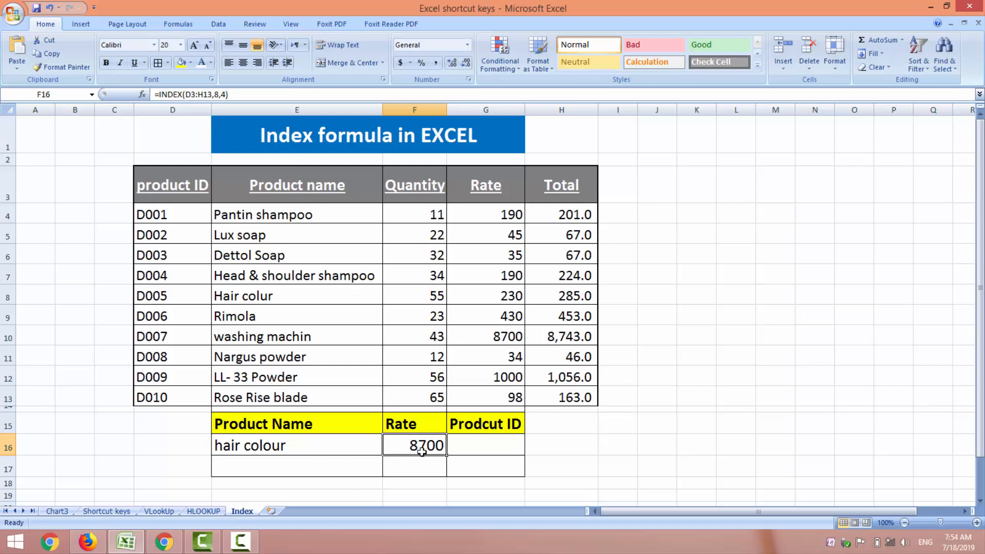
left_click(493, 444)
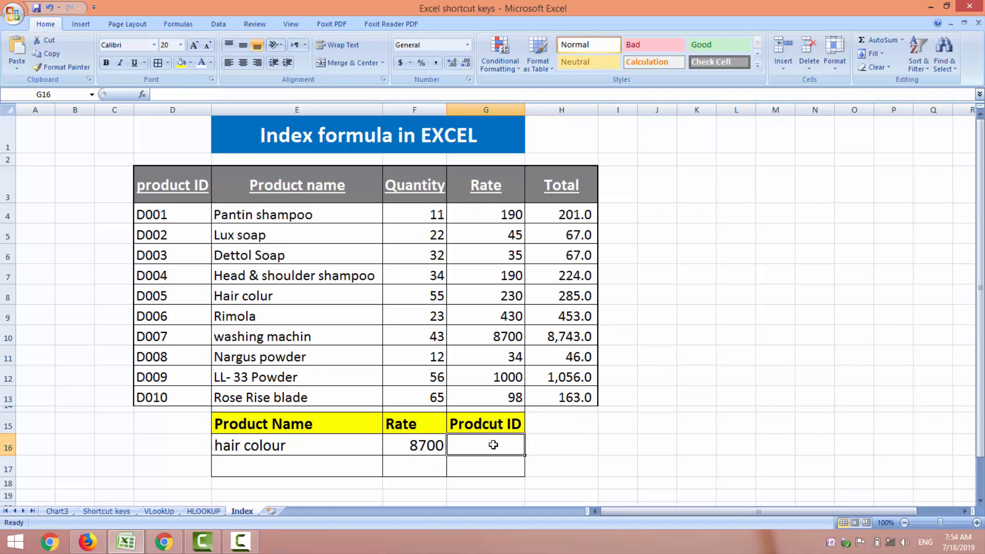
type("=in")
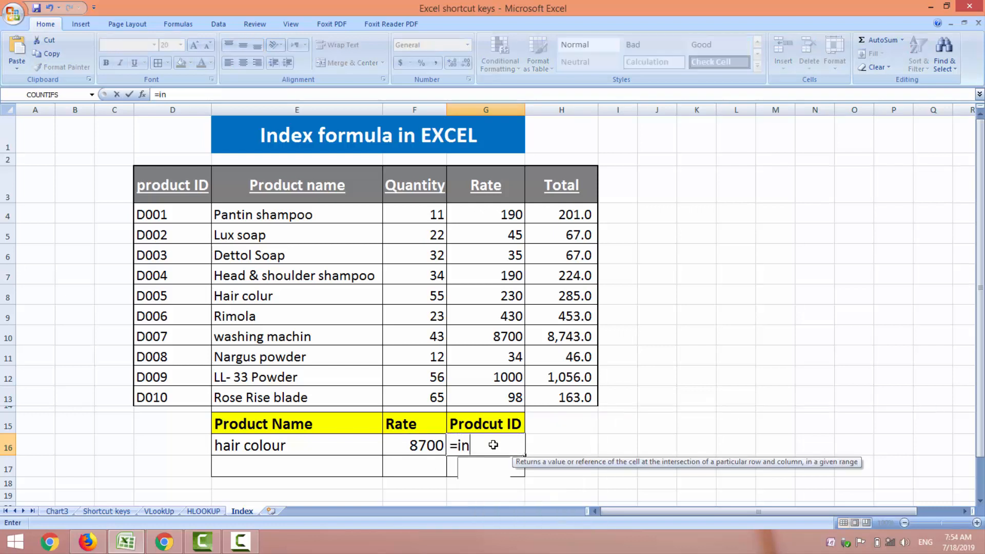
type("dex(")
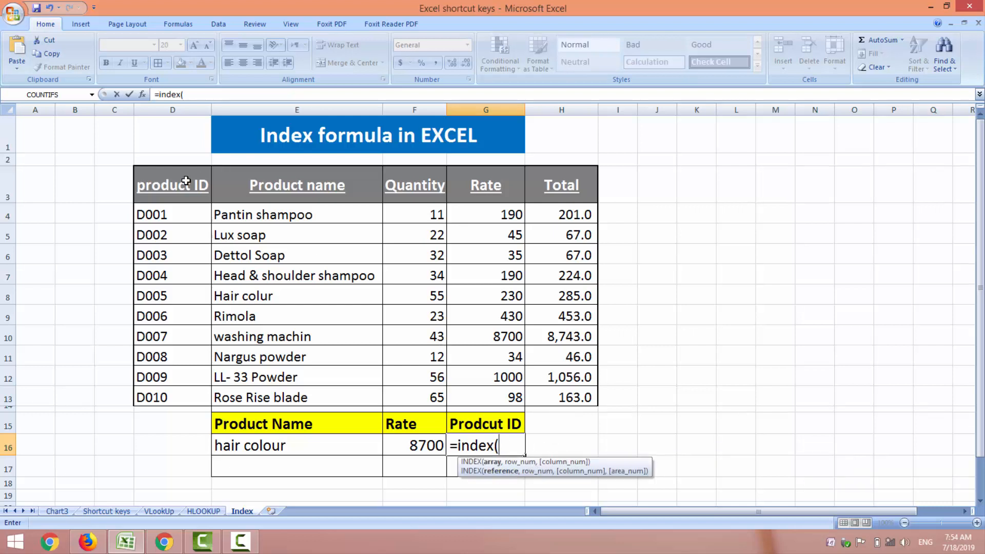
left_click_drag(187, 182, 557, 394)
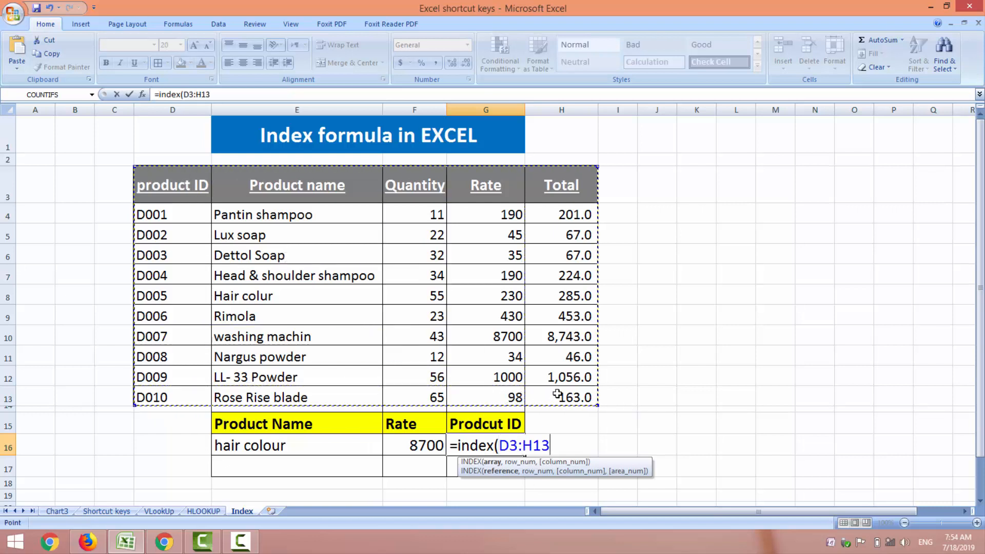
type(",")
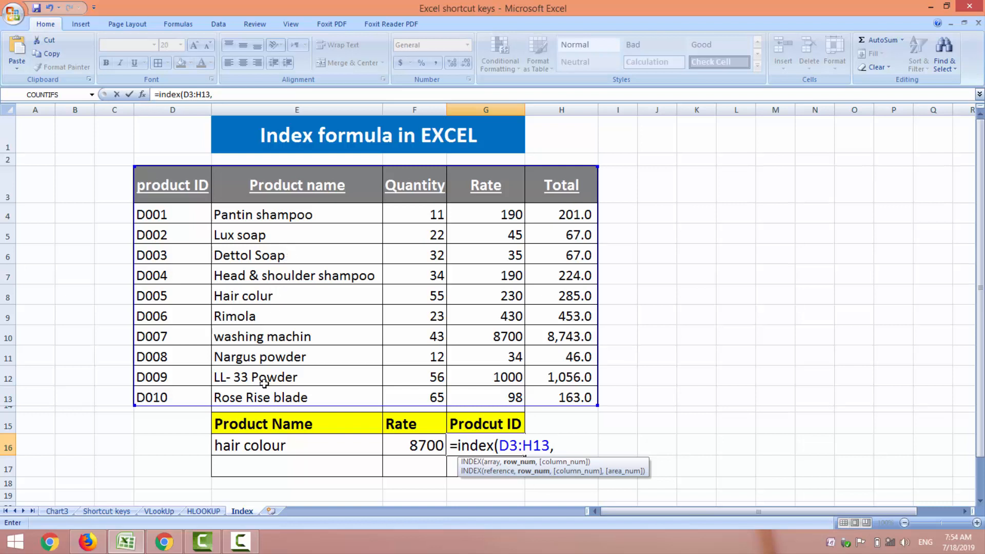
key("BackSpace")
key("BackSpace")
key("BackSpace")
key("BackSpace")
key("BackSpace")
key("BackSpace")
key("BackSpace")
key("BackSpace")
key("BackSpace")
key("BackSpace")
key("BackSpace")
key("BackSpace")
key("BackSpace")
key("BackSpace")
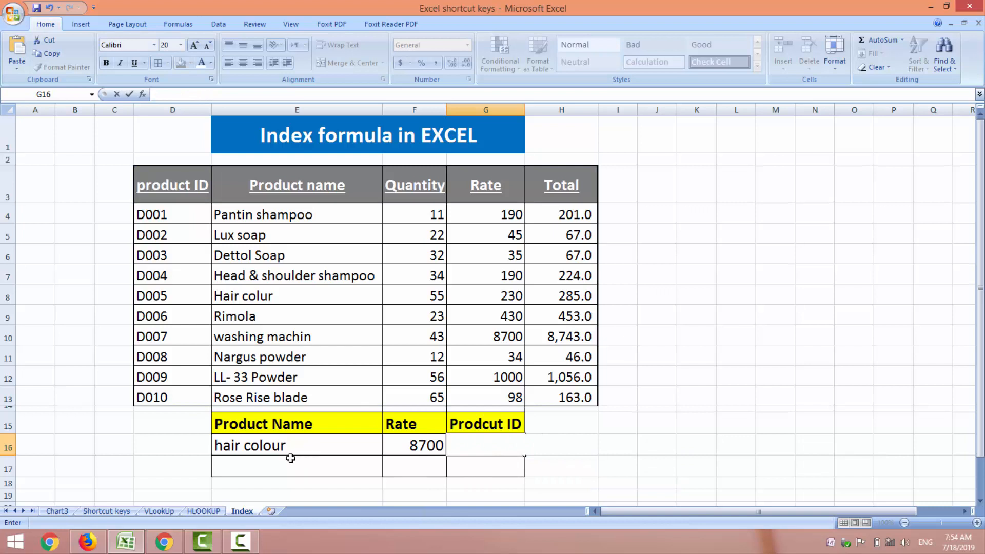
Re-enter the product name in E16 as "hair colur" to match the spelling in the product table.
left_click(283, 447)
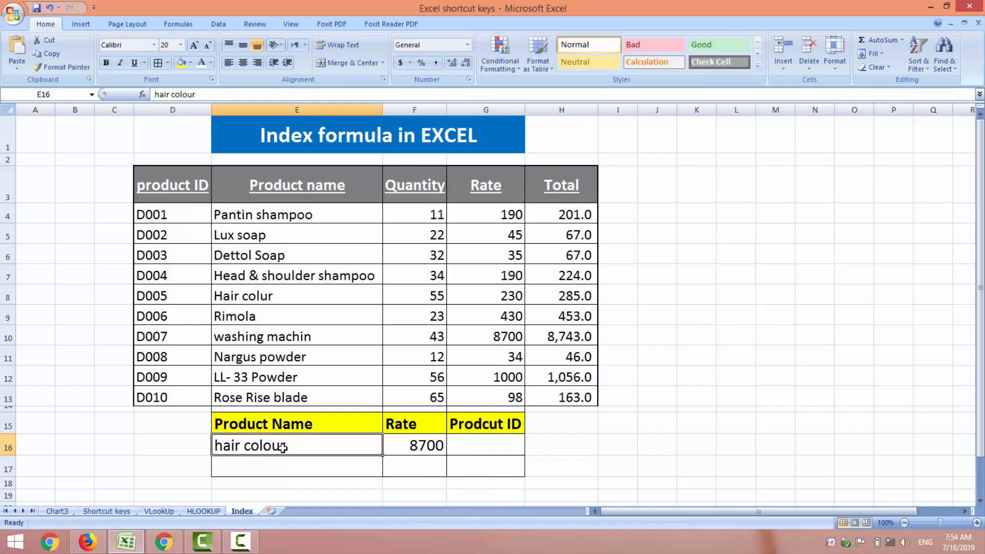
type("h")
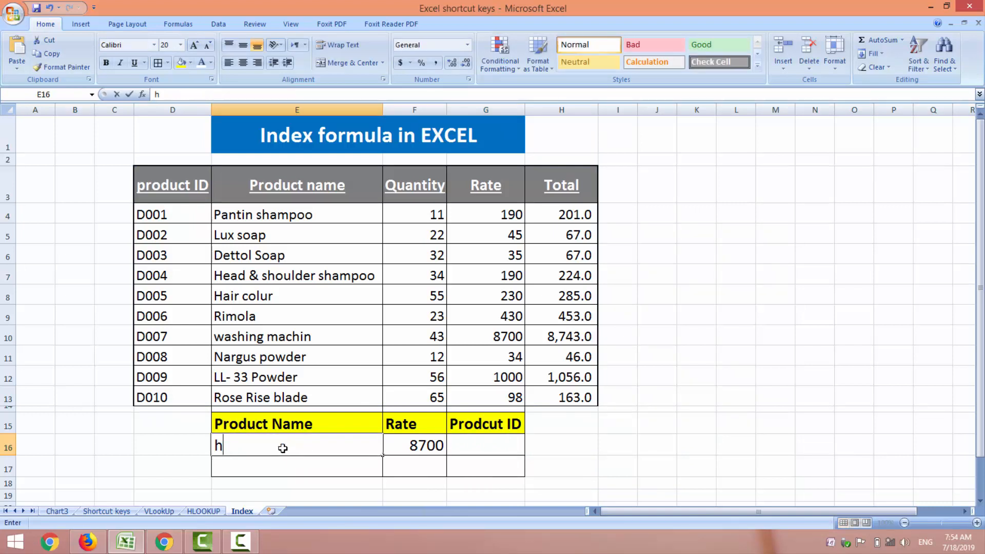
type("air colur")
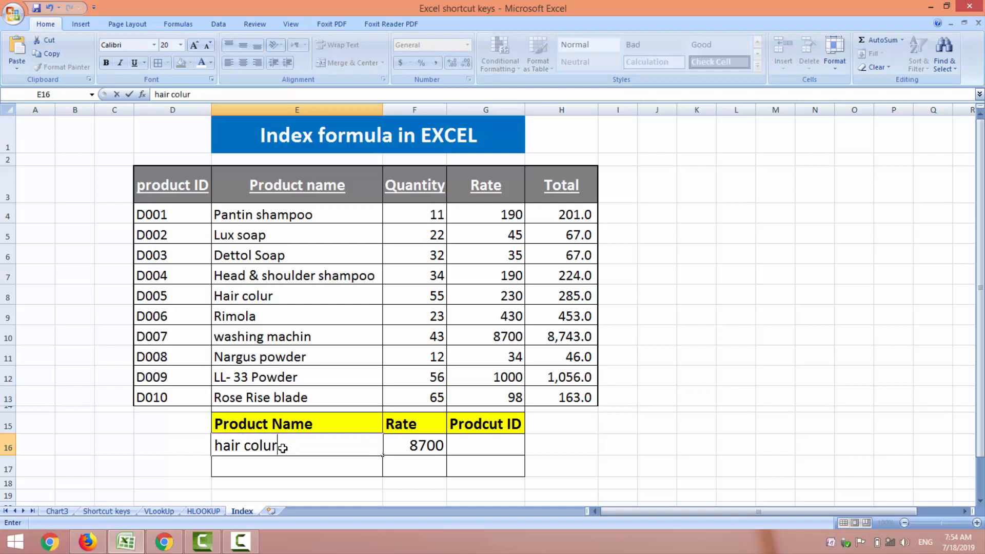
key("Tab")
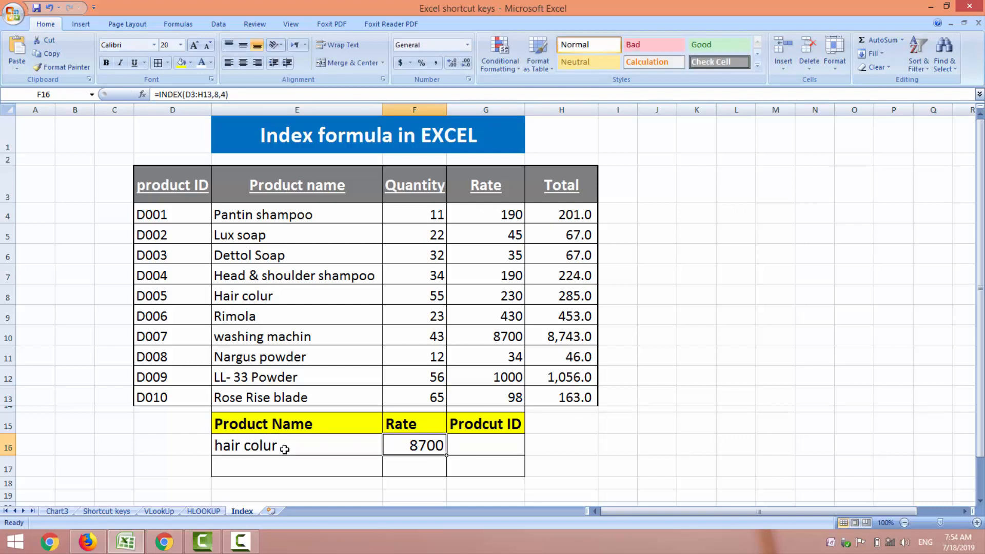
left_click(463, 444)
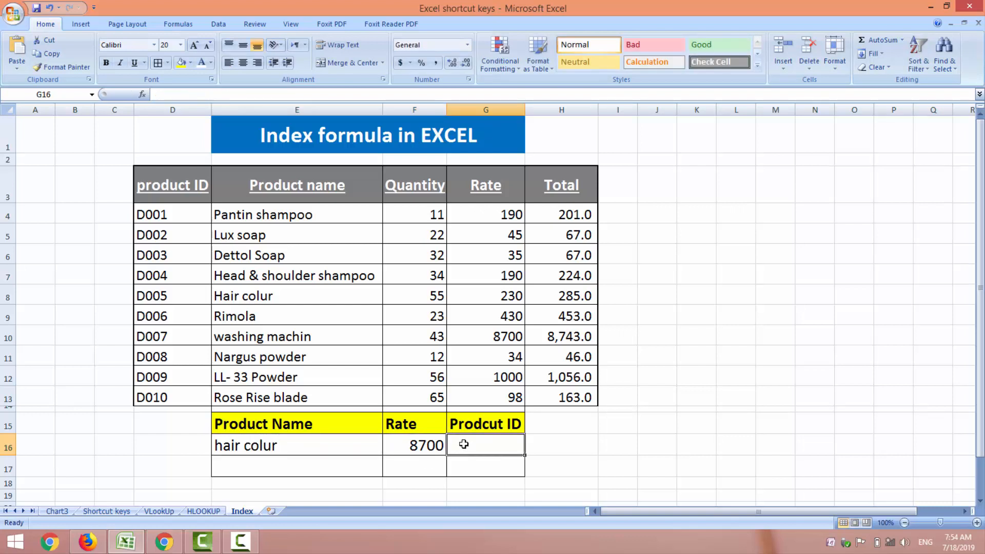
Replace the product name in E16 with "waxhing machin".
left_click(291, 445)
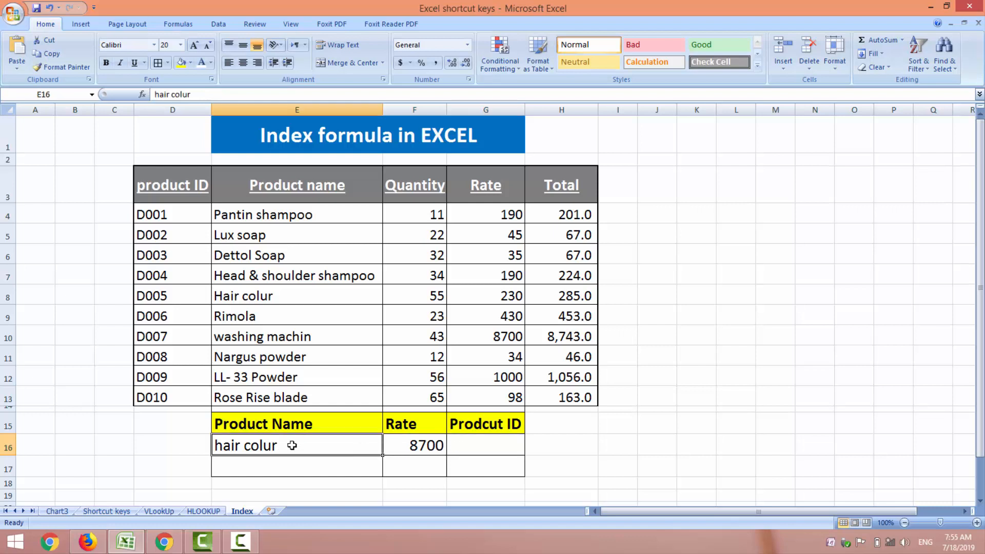
type("waxhing m")
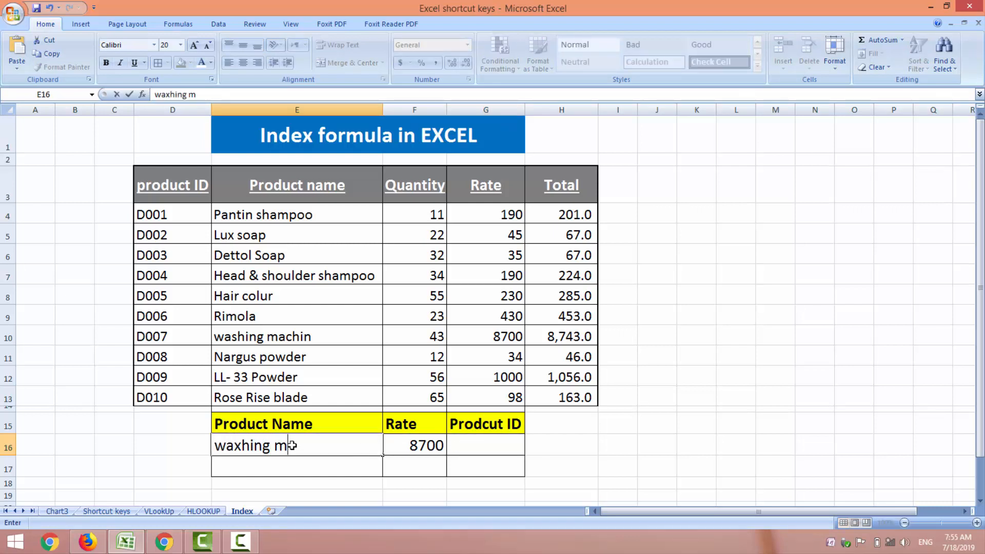
type("achin")
key("Tab")
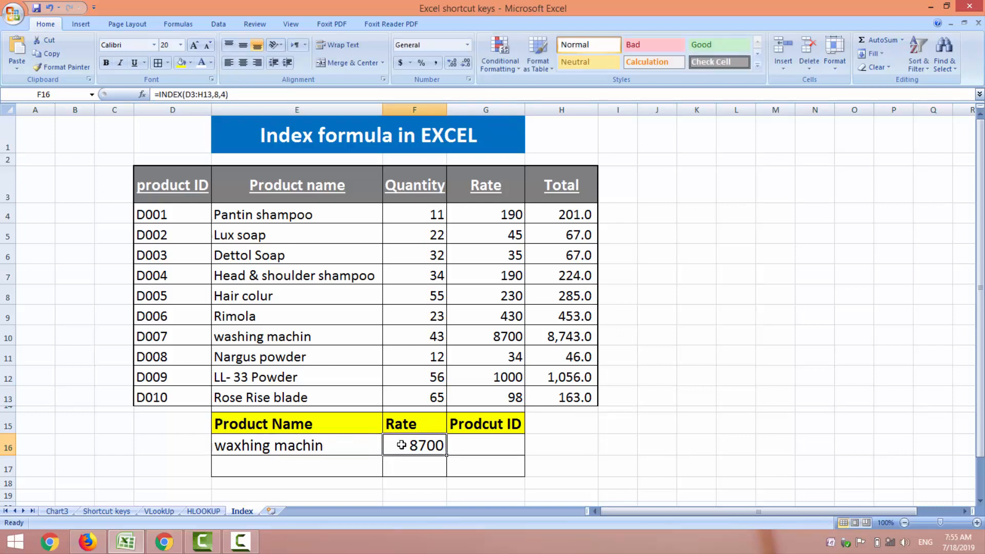
Return the washing machin product ID in G16 with =INDEX(D3:H13,8,1), selecting the product table with its headers as the array.
left_click(457, 446)
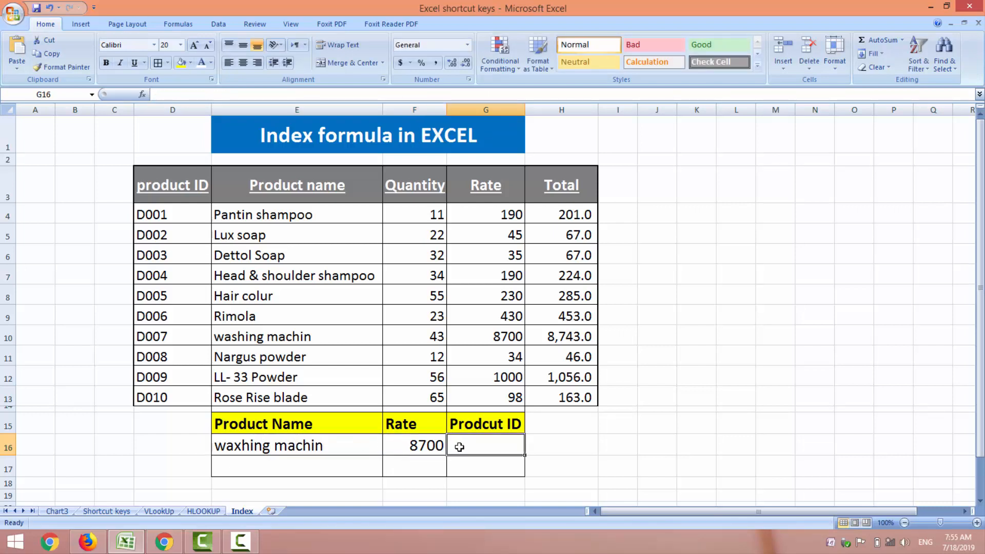
type("=")
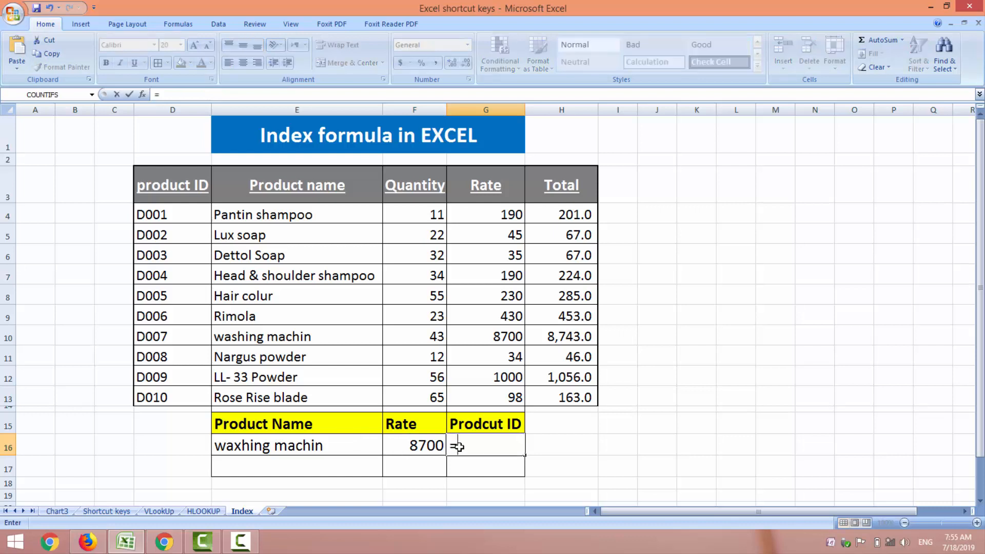
type("index")
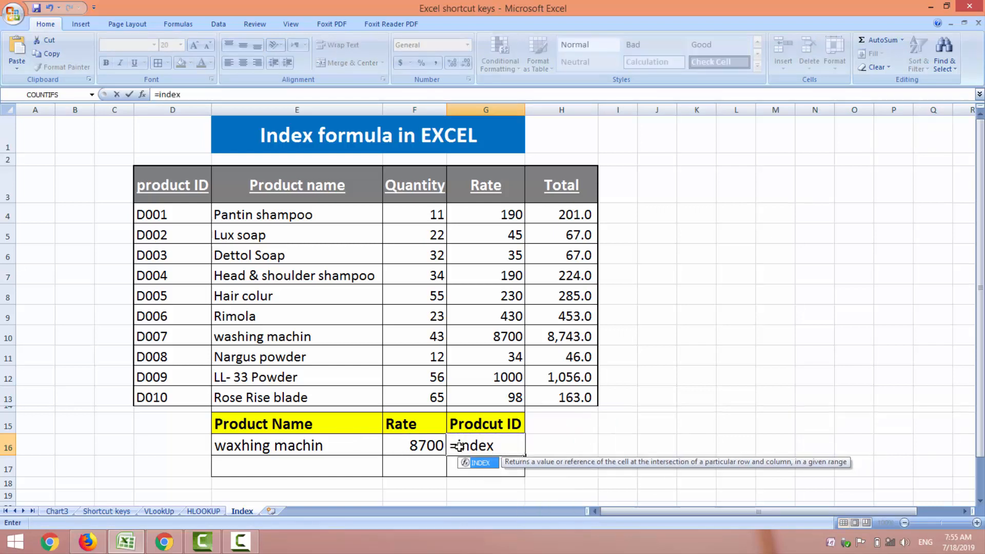
type("(")
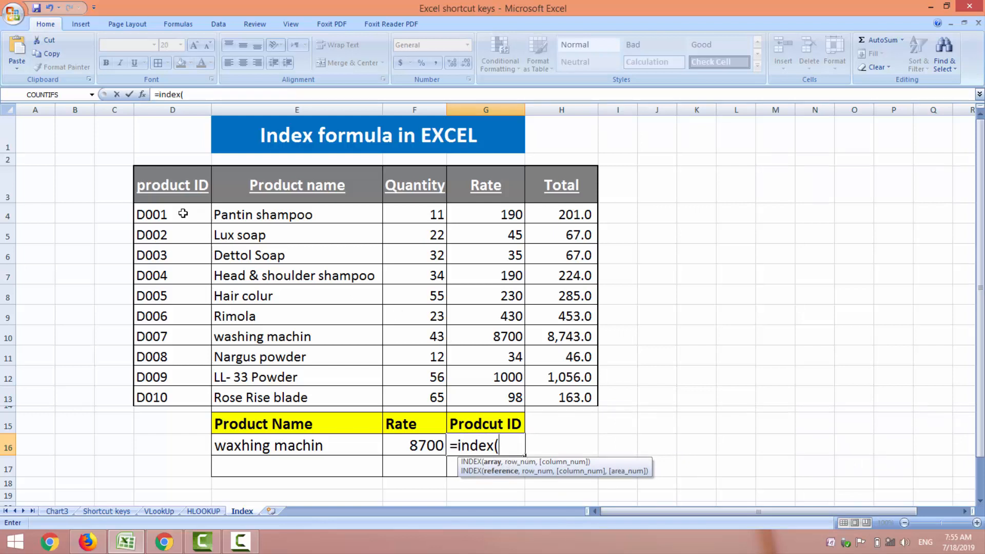
left_click_drag(173, 184, 540, 399)
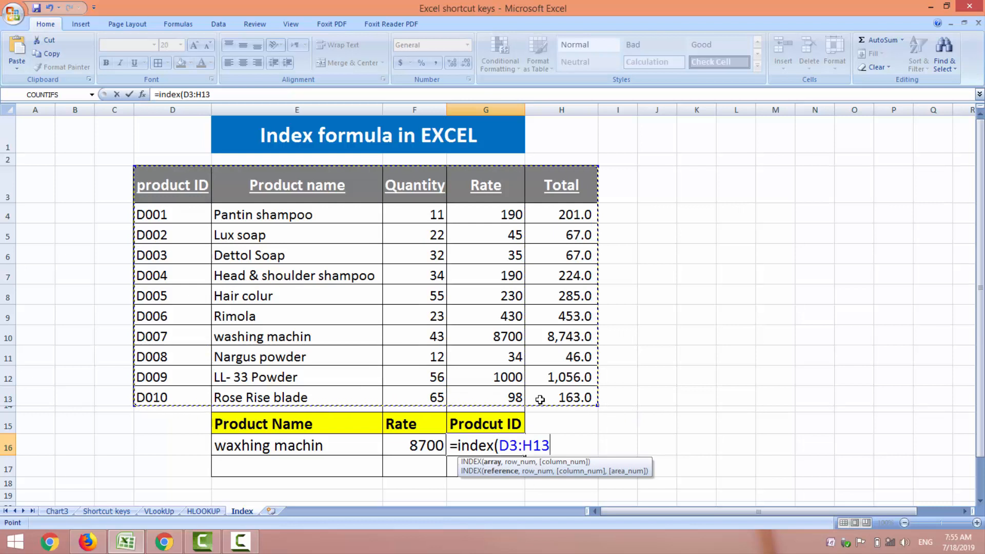
type(",")
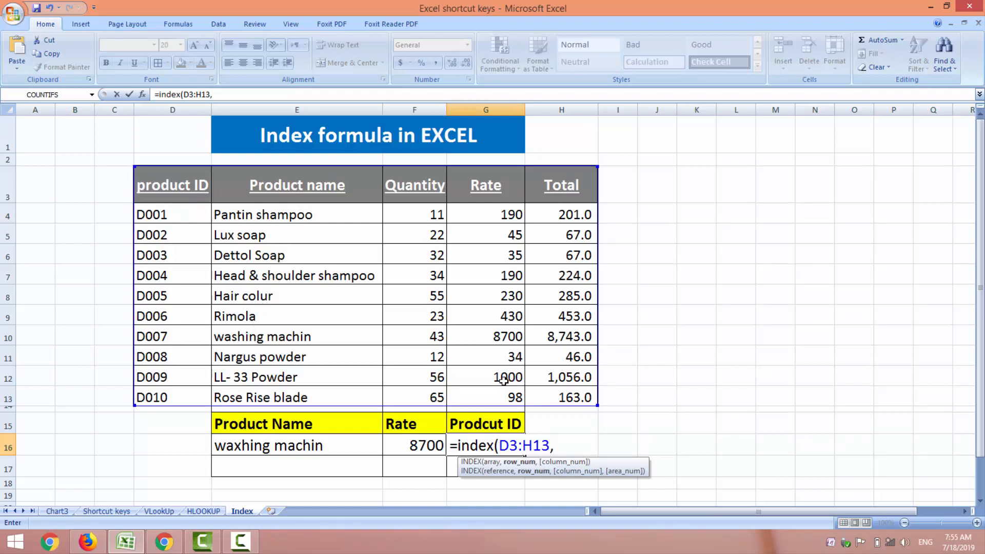
type("8,")
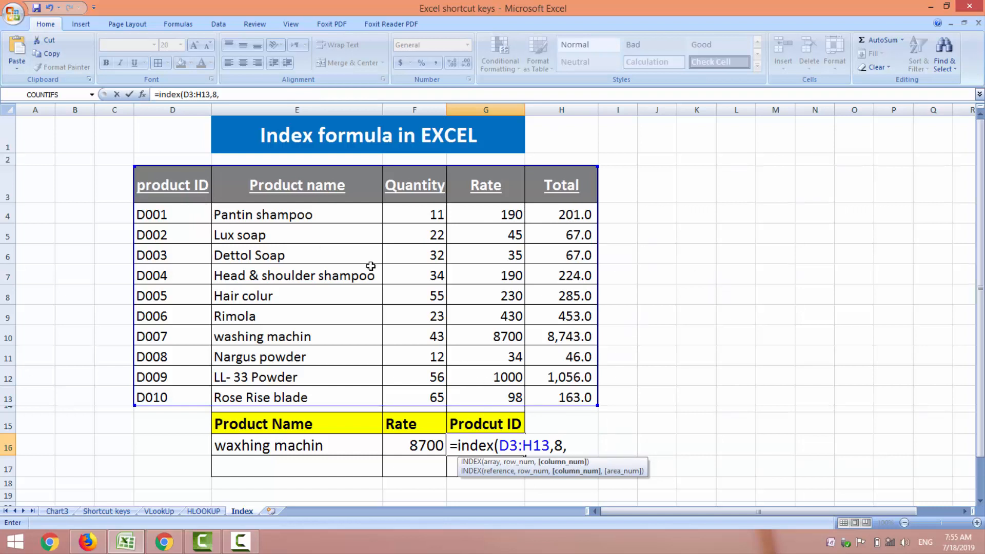
type("1)")
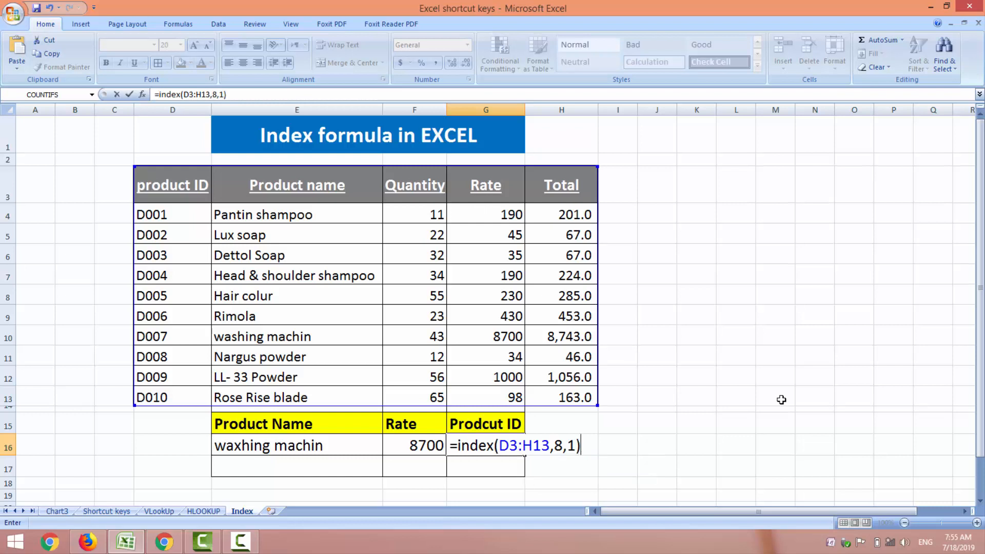
key("Return")
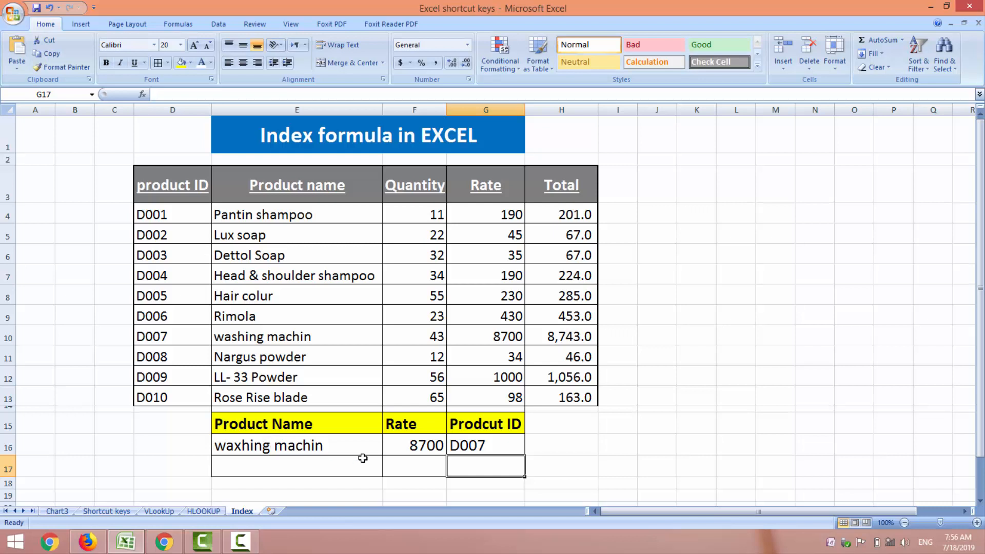
left_click(474, 444)
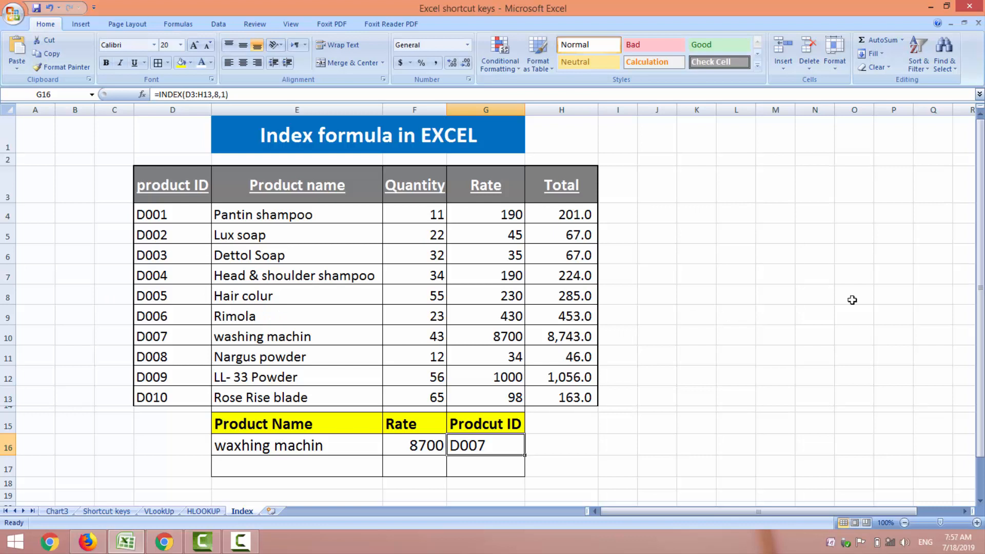
left_click(733, 187)
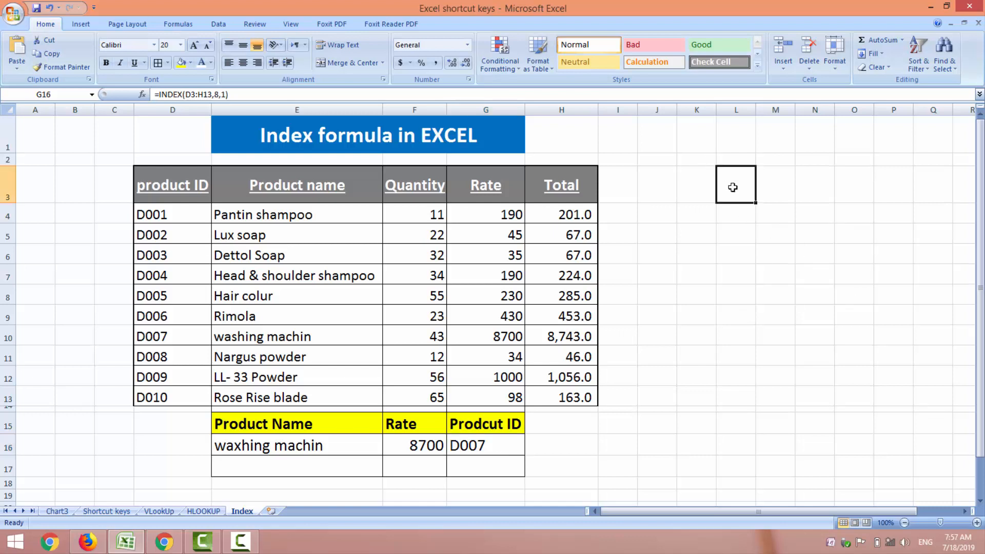